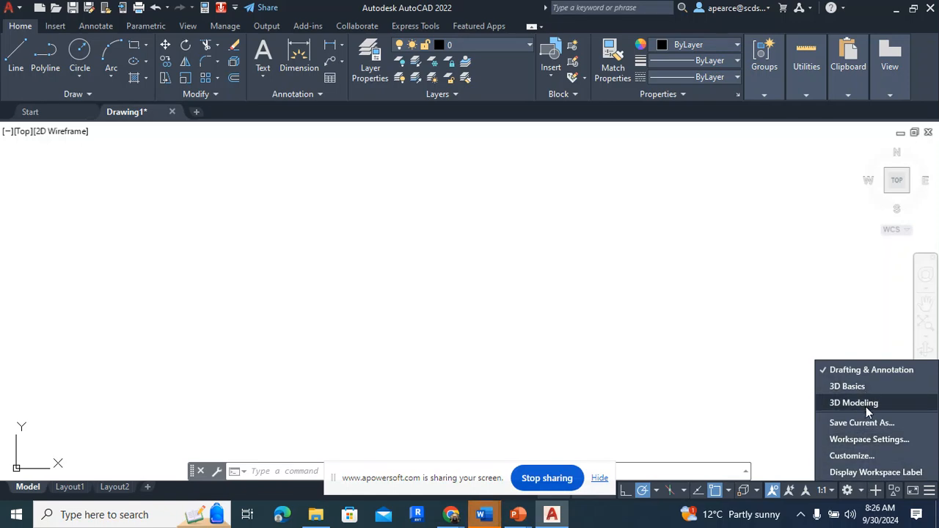
# Switch to the 3D Modeling workspace and draw a horizontal line 55 units long to the right as the outline's bottom edge.
pyautogui.click(866, 405)
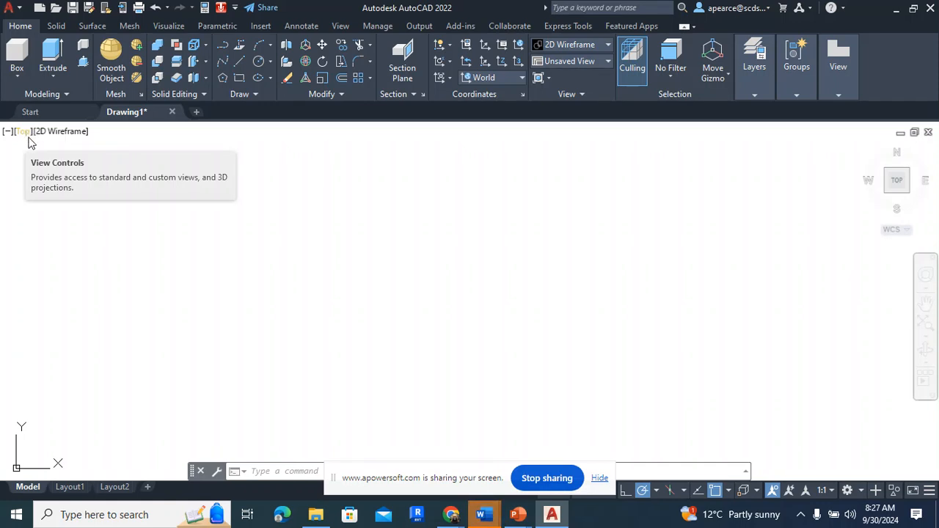
pyautogui.click(237, 66)
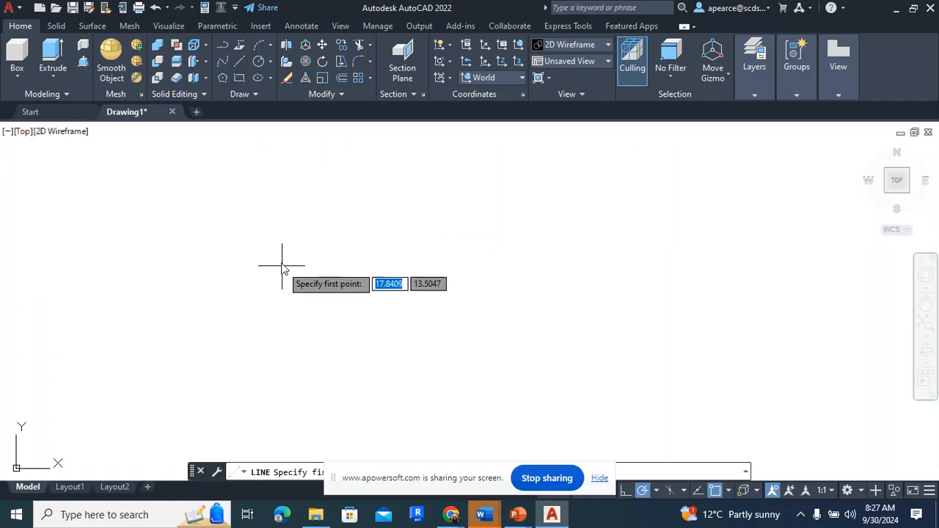
pyautogui.click(283, 342)
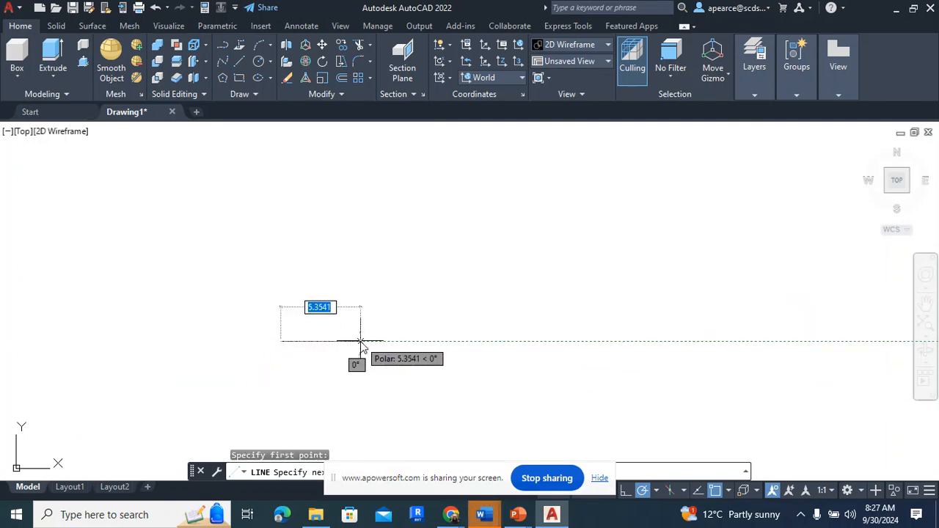
pyautogui.write('55')
pyautogui.press('Return')
# Complete the rectangle with a 50-unit right edge, a 55-unit top edge and a left edge ending at the start point.
pyautogui.scroll(-6, 367, 343)
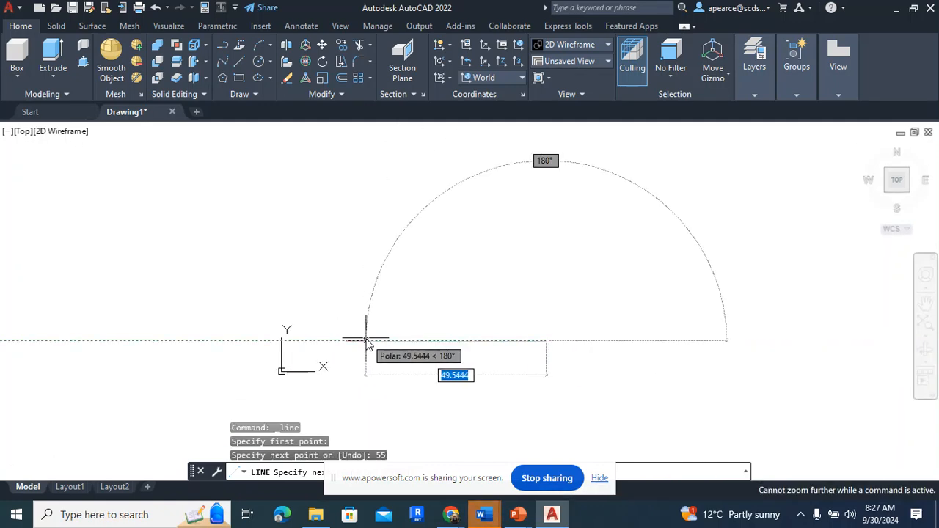
pyautogui.moveTo(536, 265); pyautogui.dragTo(544, 408, button='middle')
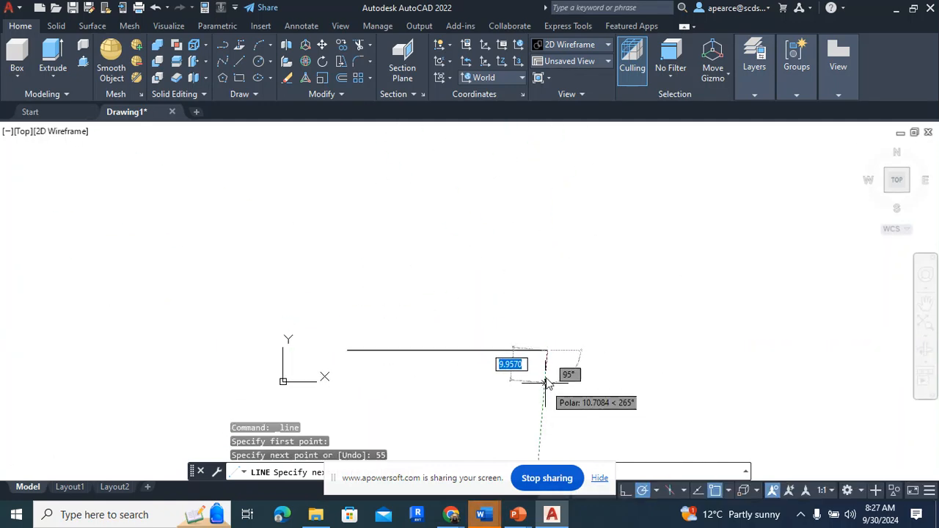
pyautogui.moveTo(551, 364); pyautogui.dragTo(557, 465, button='middle')
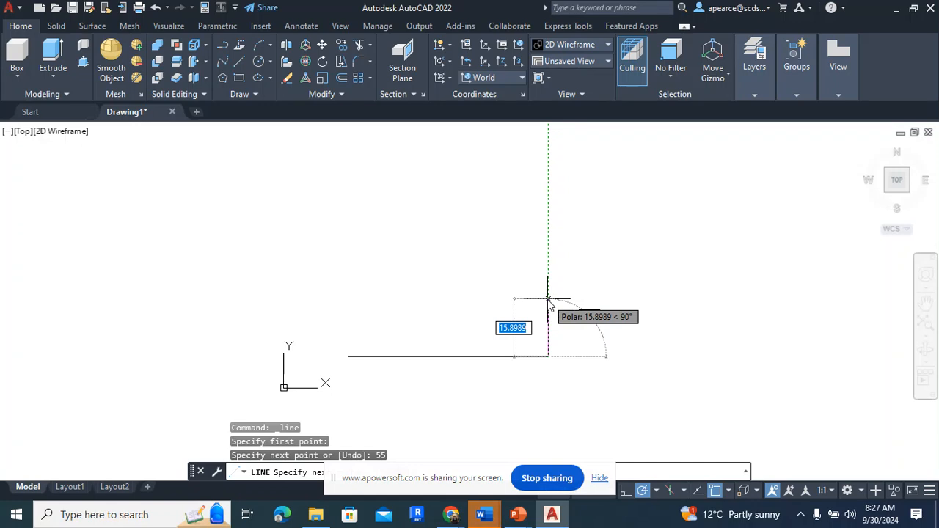
pyautogui.write('50')
pyautogui.press('Return')
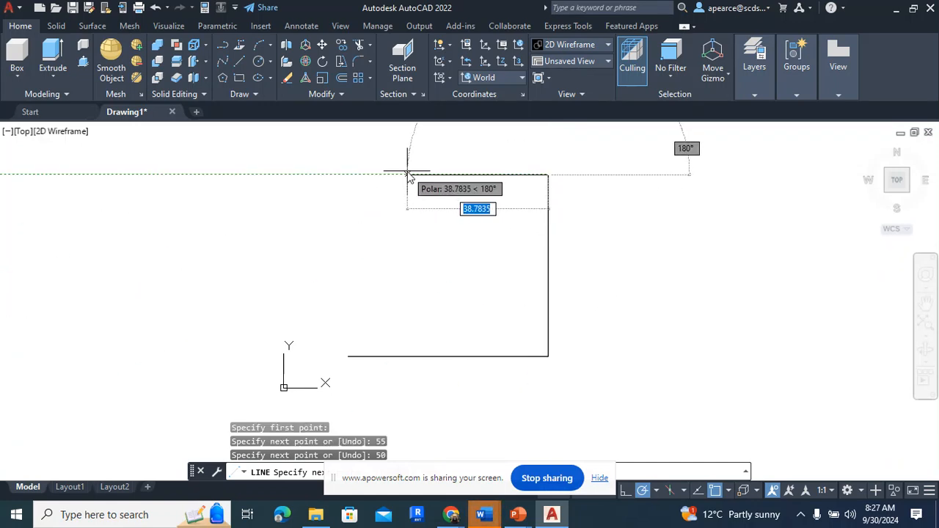
pyautogui.write('55')
pyautogui.press('Return')
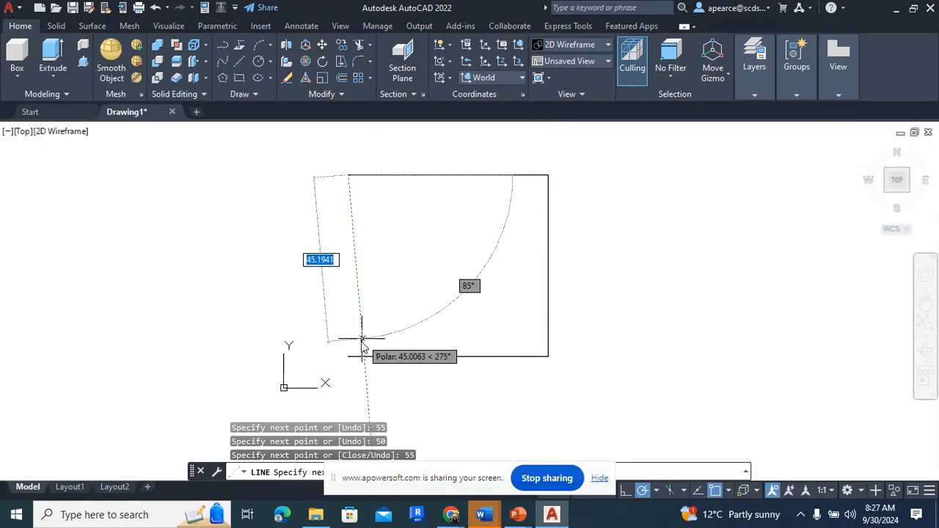
pyautogui.rightClick(350, 358)
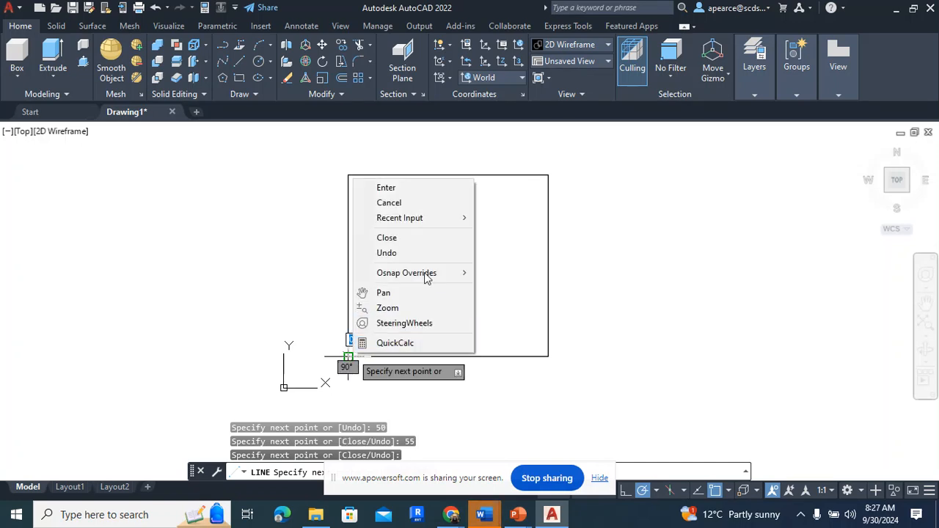
pyautogui.click(394, 189)
pyautogui.scroll(1, 398, 213)
pyautogui.scroll(-1, 400, 224)
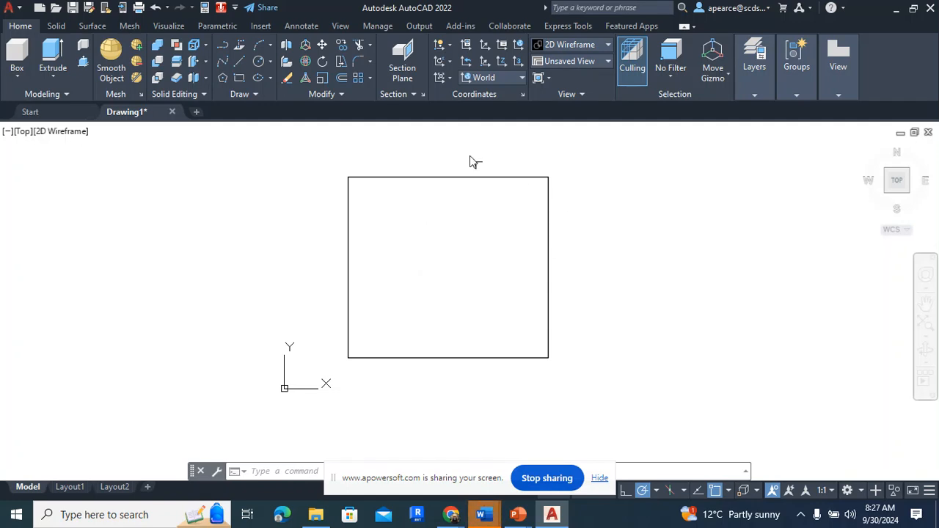
# Draw a 25-unit horizontal line inward from the left edge's midpoint, continued vertically up to the top edge.
pyautogui.click(241, 63)
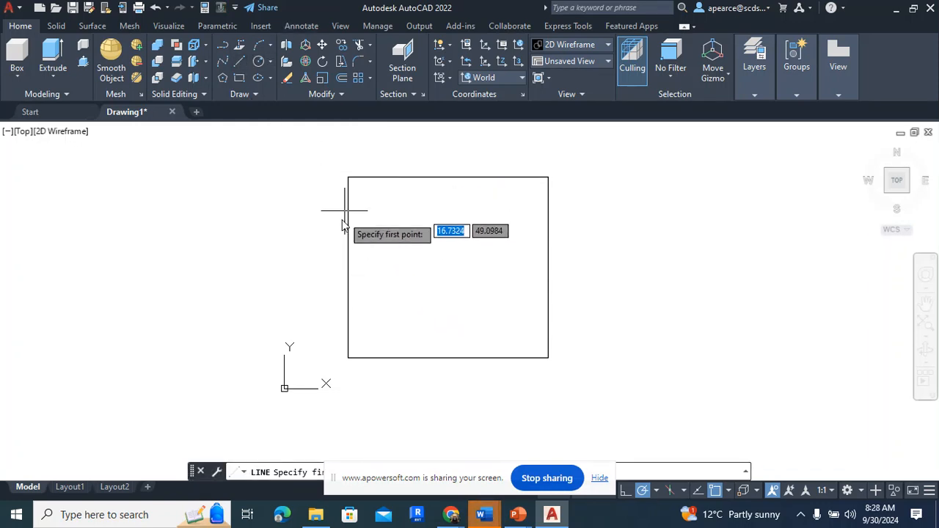
pyautogui.click(729, 490)
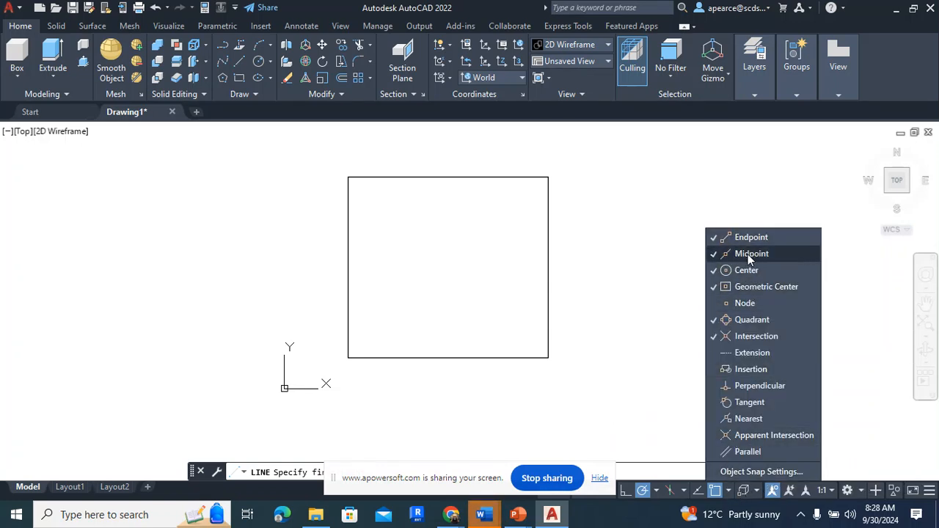
pyautogui.click(598, 284)
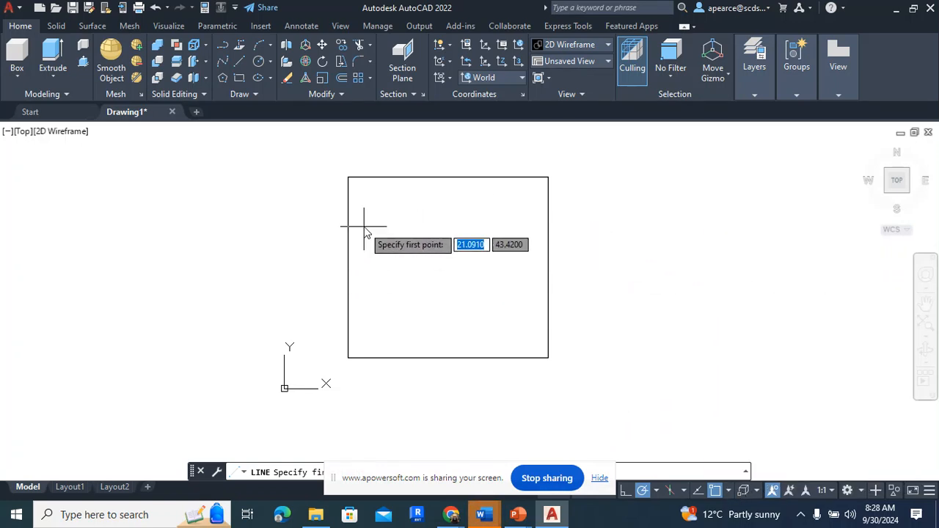
pyautogui.click(348, 268)
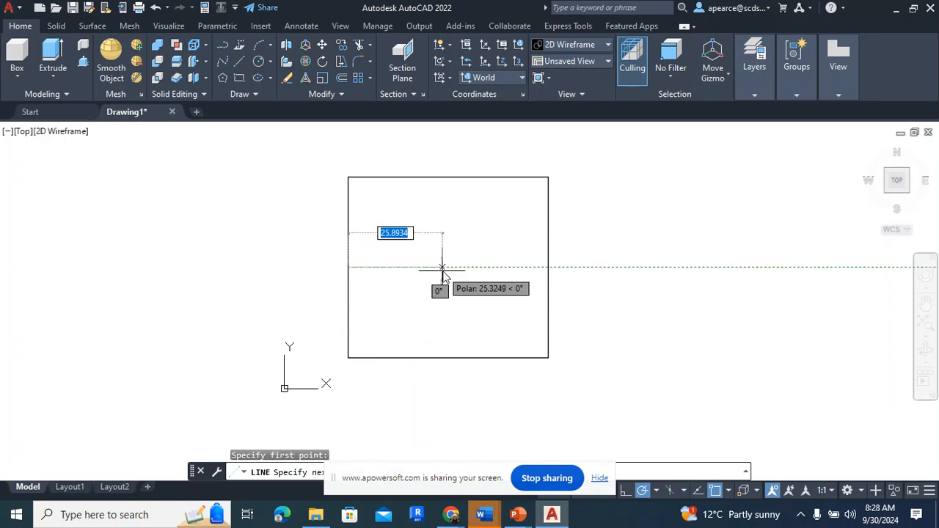
pyautogui.write('25')
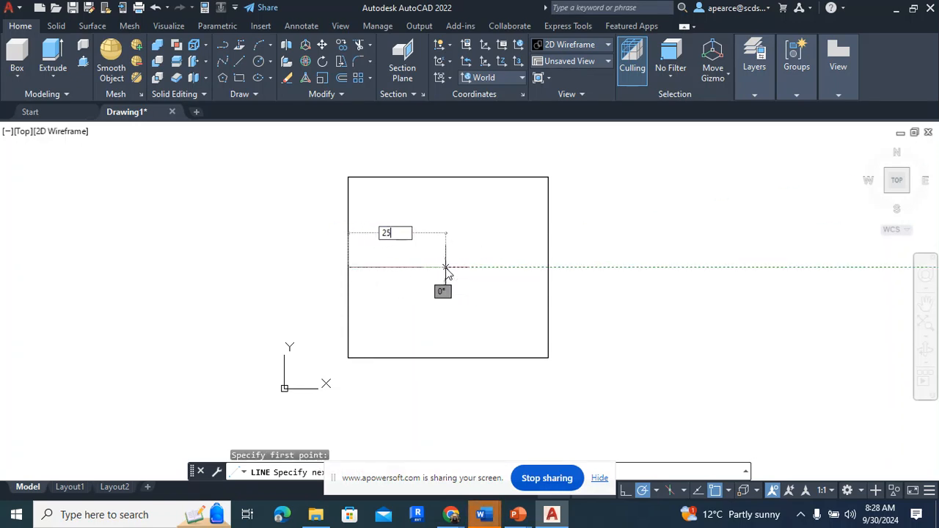
pyautogui.press('Return')
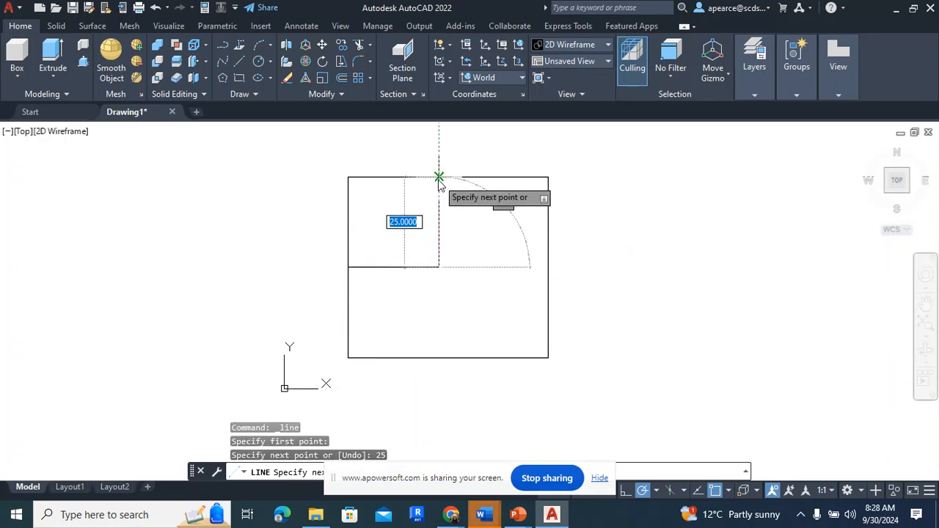
pyautogui.click(438, 177)
pyautogui.rightClick(439, 177)
pyautogui.click(463, 194)
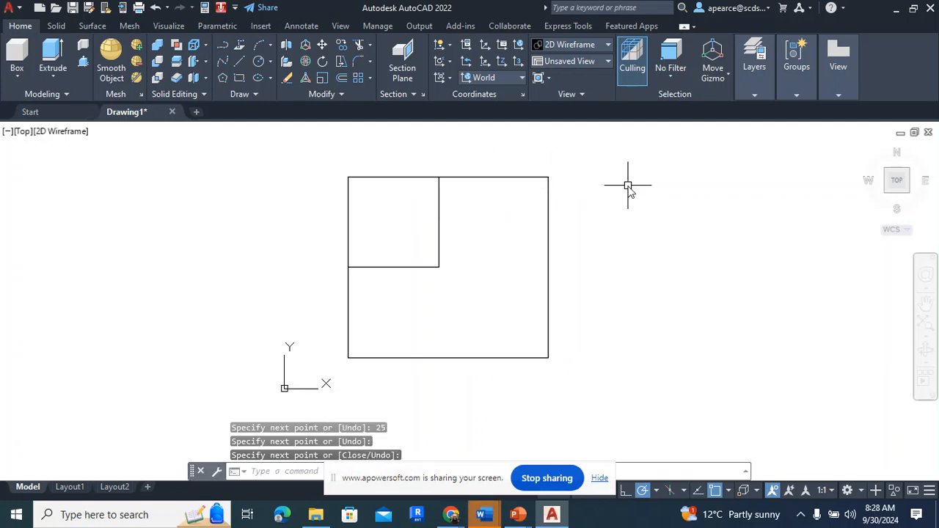
# Offset the rectangle's top edge 20 units downward.
pyautogui.moveTo(636, 218)
pyautogui.mouseDown(button='middle')
pyautogui.moveTo(557, 243)
pyautogui.moveTo(514, 232)
pyautogui.mouseUp(button='middle')
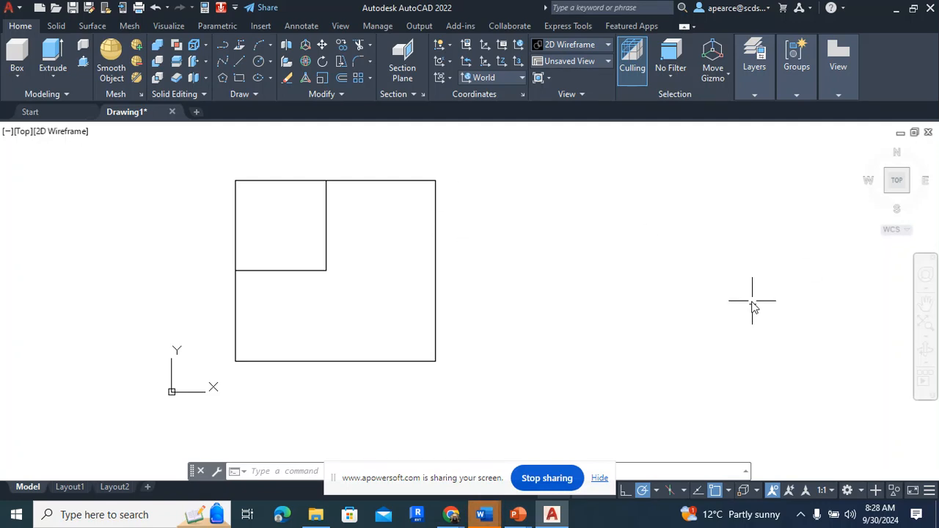
pyautogui.click(341, 78)
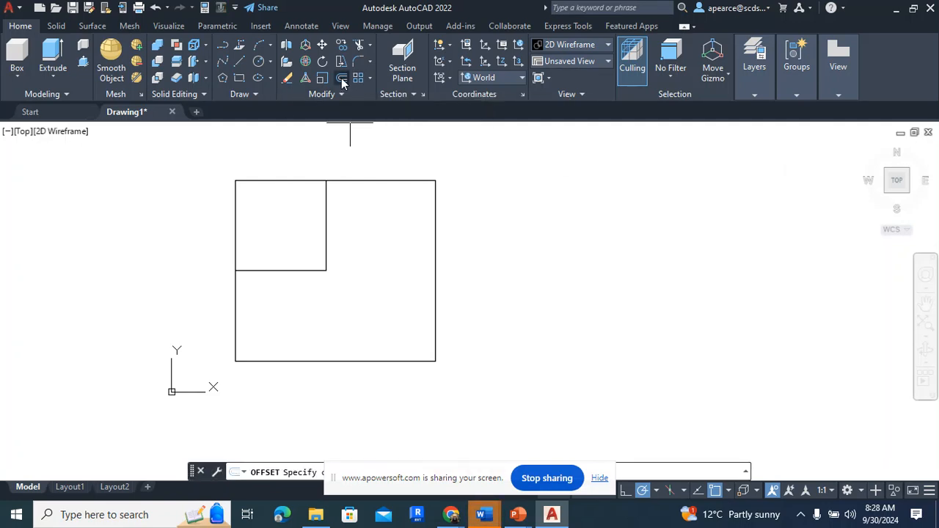
pyautogui.write('20')
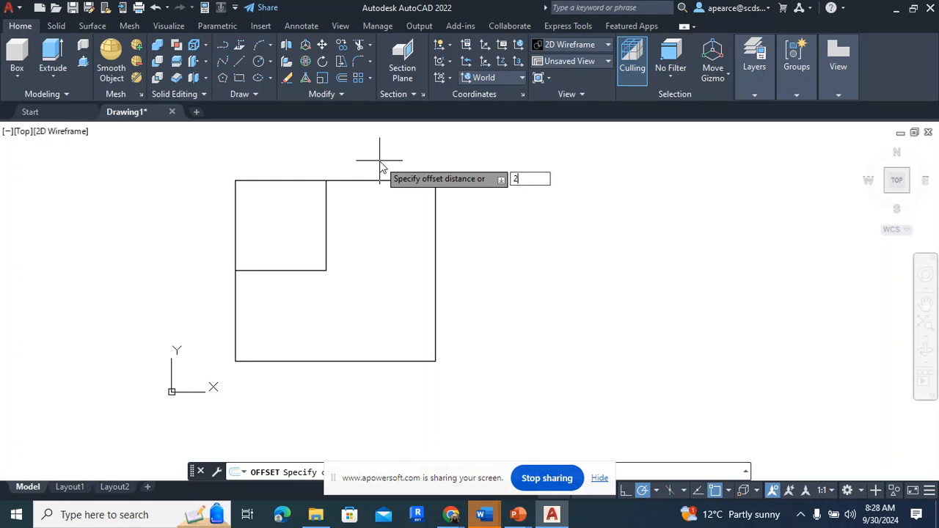
pyautogui.press('Return')
pyautogui.click(396, 181)
pyautogui.click(397, 262)
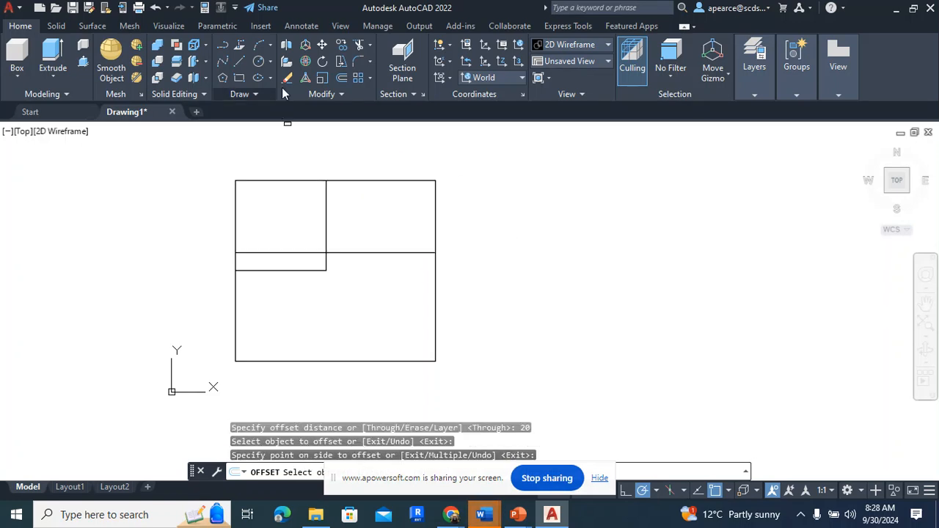
# Trim the part of the offset line that crosses the upper-left square.
pyautogui.click(361, 46)
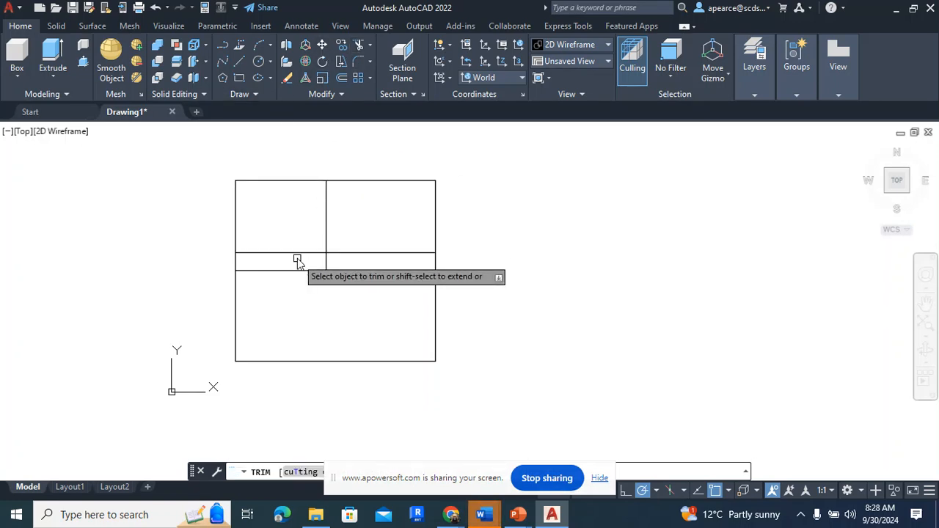
pyautogui.moveTo(297, 249); pyautogui.dragTo(296, 254)
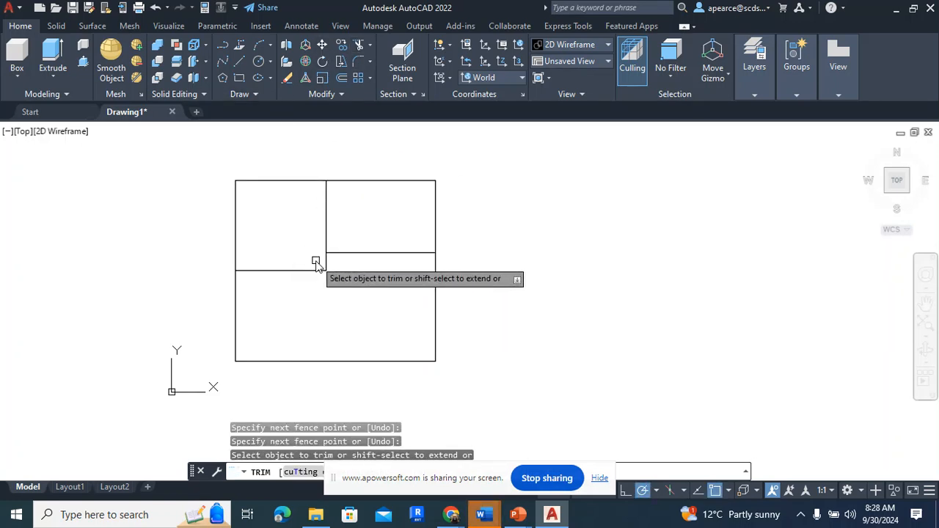
pyautogui.press('Escape')
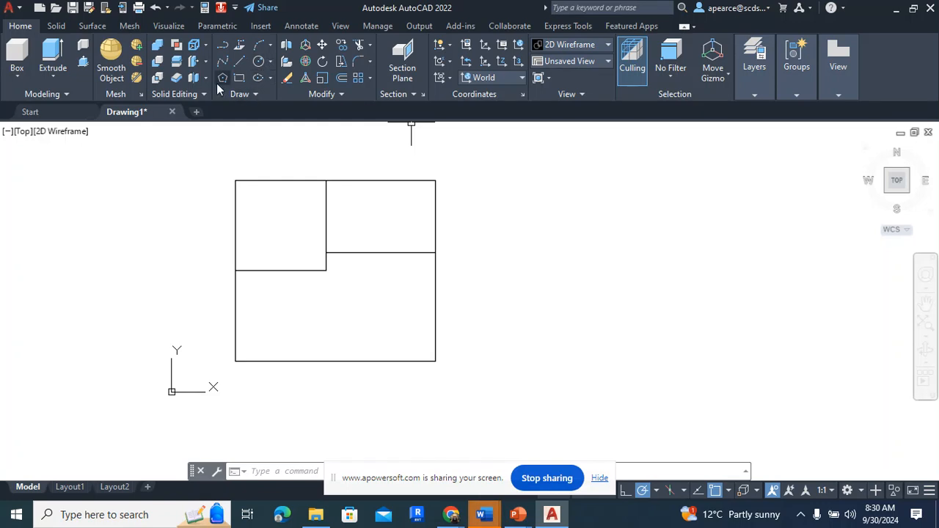
# Try the SW Isometric view and undo the zoom and view change.
pyautogui.click(23, 132)
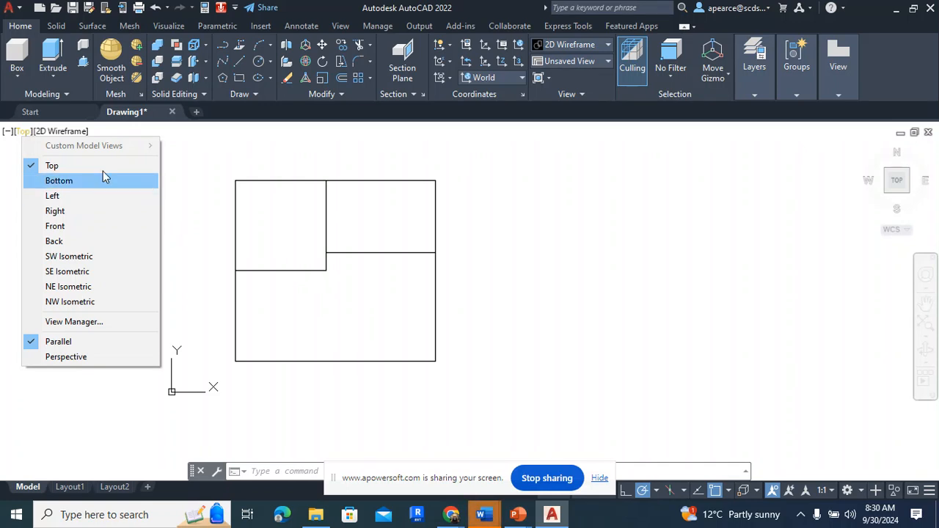
pyautogui.click(77, 259)
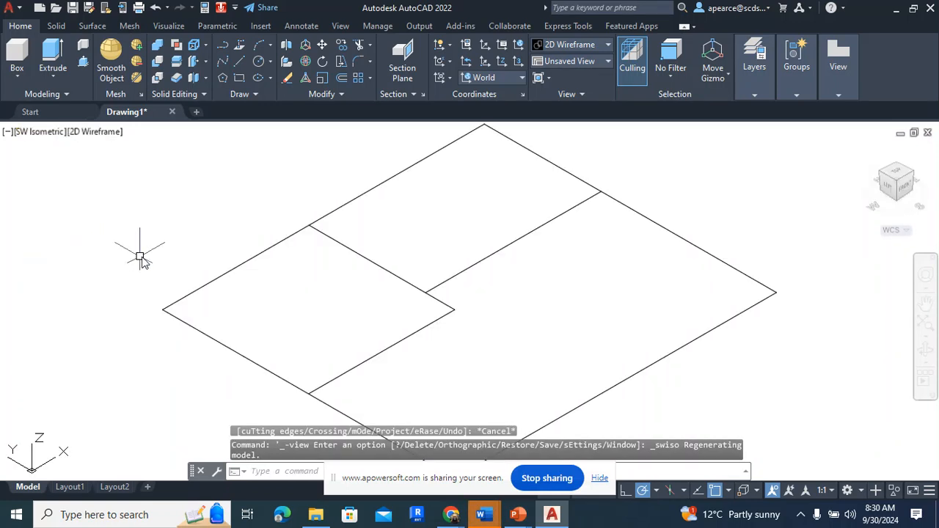
pyautogui.scroll(-3, 168, 256)
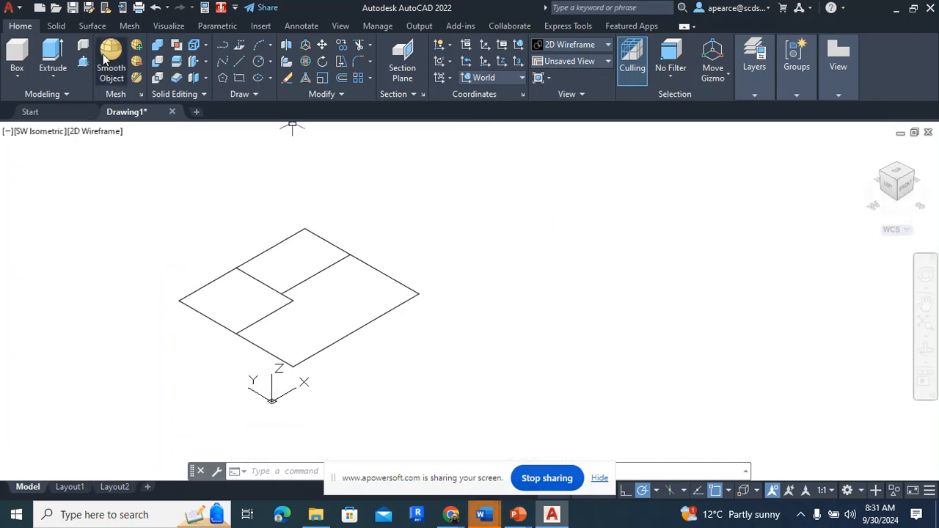
pyautogui.click(155, 8)
pyautogui.click(156, 9)
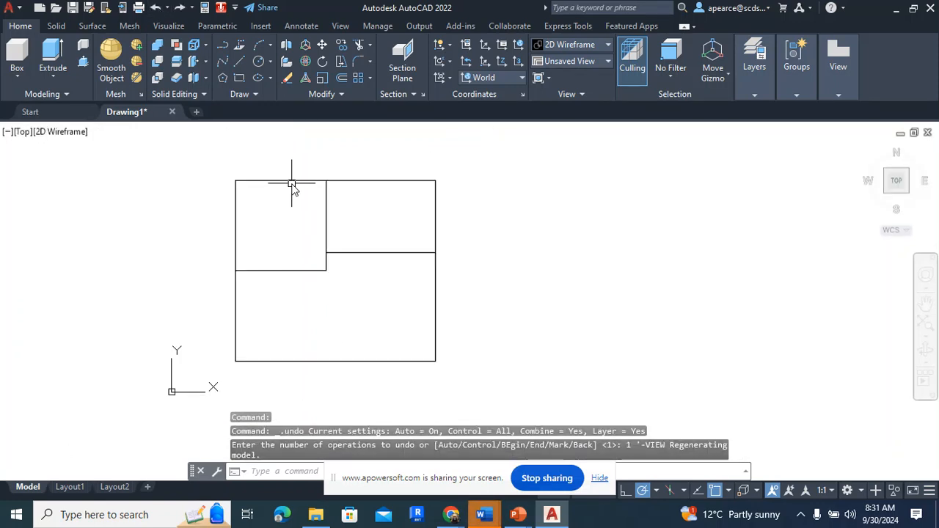
# Set the view to SW Isometric.
pyautogui.click(23, 133)
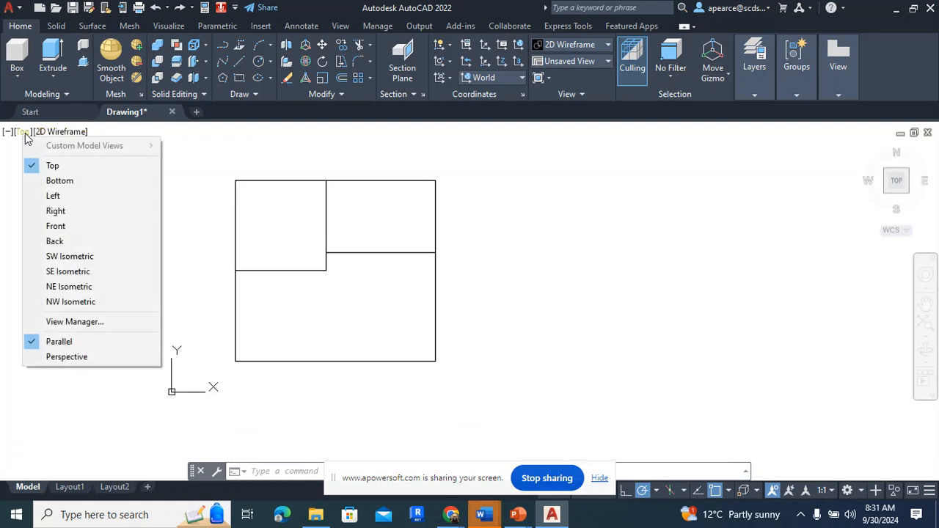
pyautogui.click(69, 259)
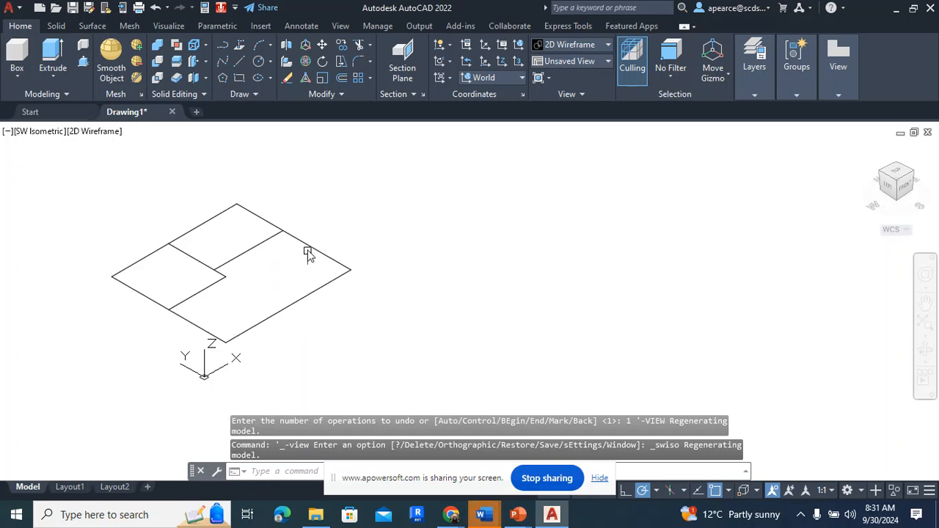
# Join the four outer edges of the rectangle into a single closed polyline.
pyautogui.click(246, 93)
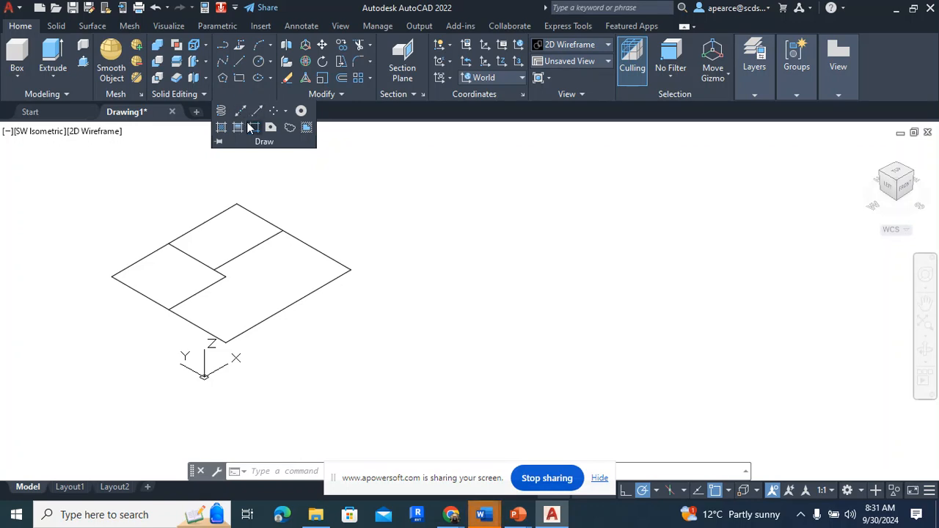
pyautogui.click(402, 137)
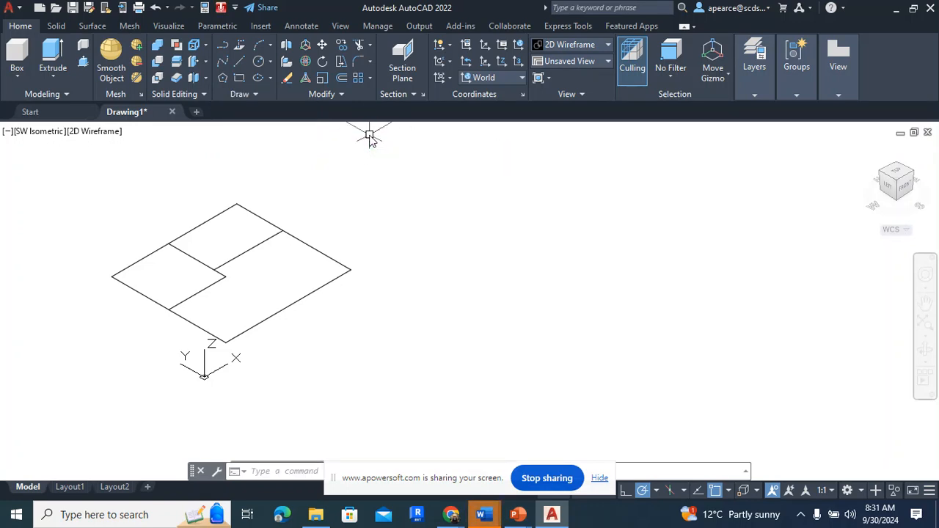
pyautogui.click(338, 91)
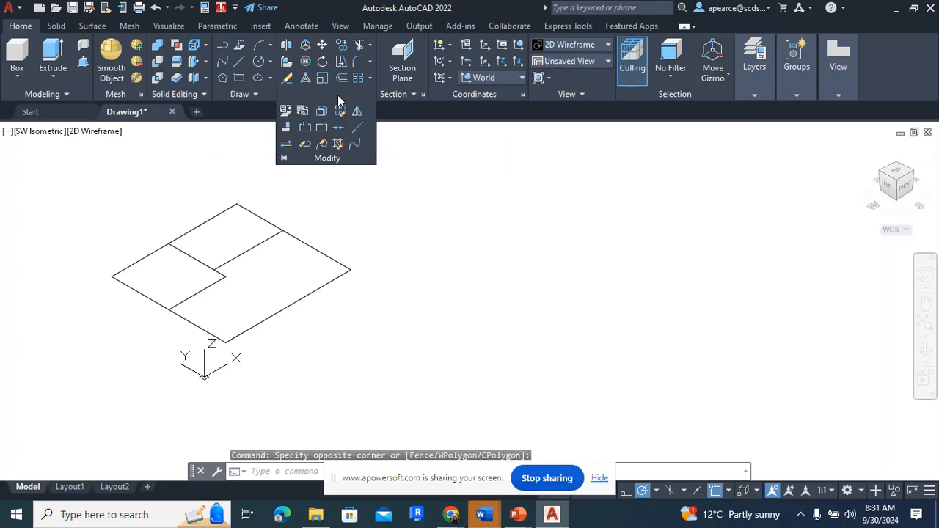
pyautogui.click(339, 133)
pyautogui.click(358, 296)
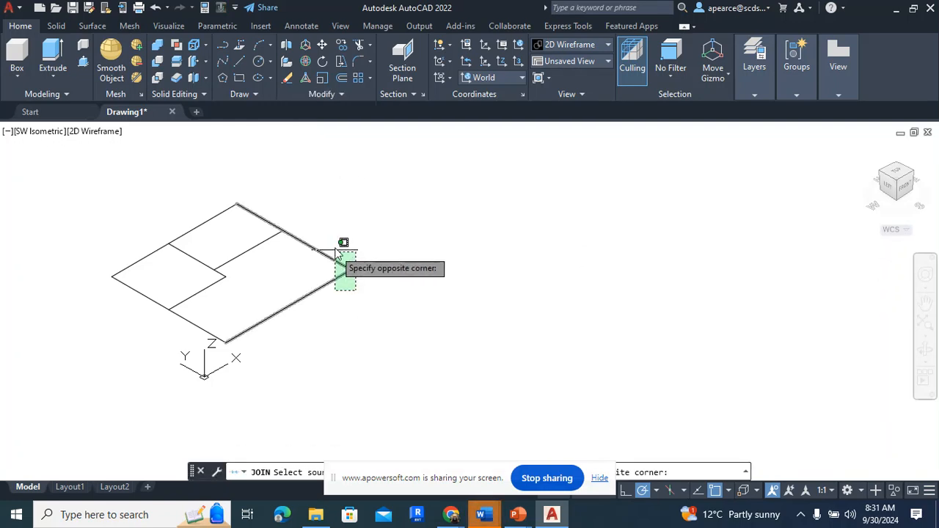
pyautogui.click(326, 234)
pyautogui.click(126, 277)
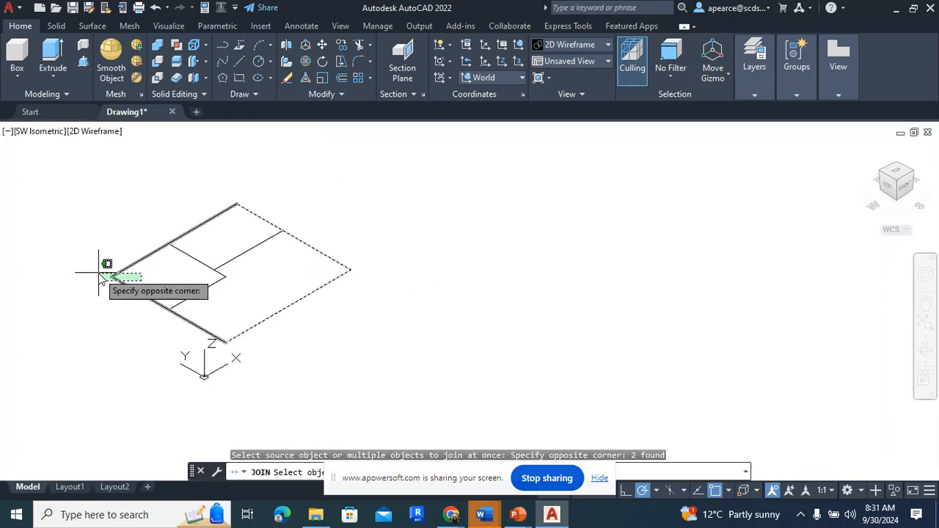
pyautogui.click(96, 268)
pyautogui.press('Return')
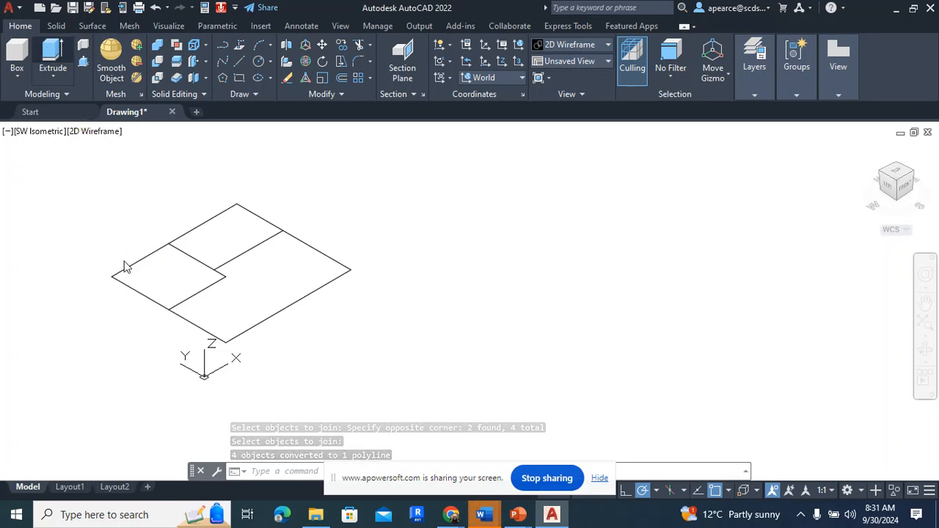
# Extrude the joined rectangular outline 10 units downward as a solid base.
pyautogui.write('ext')
pyautogui.press('Return')
pyautogui.click(115, 283)
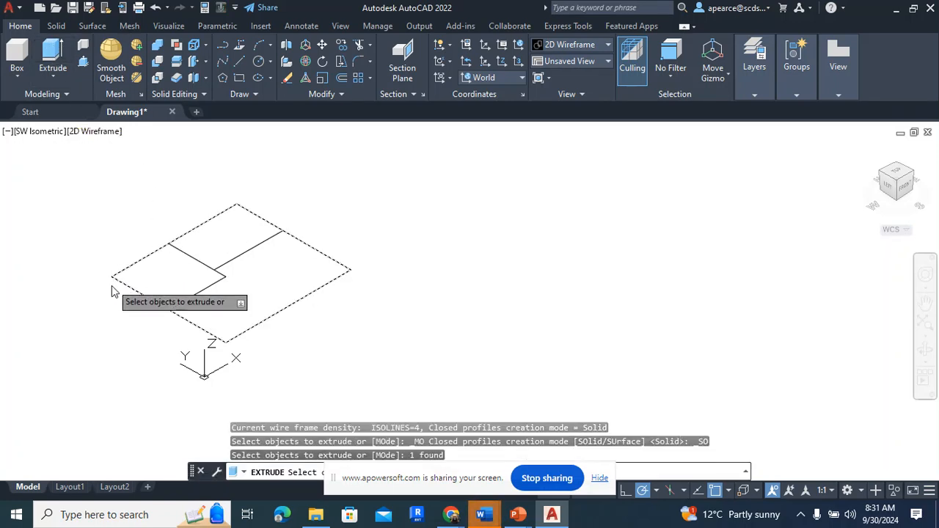
pyautogui.rightClick(112, 292)
pyautogui.click(143, 306)
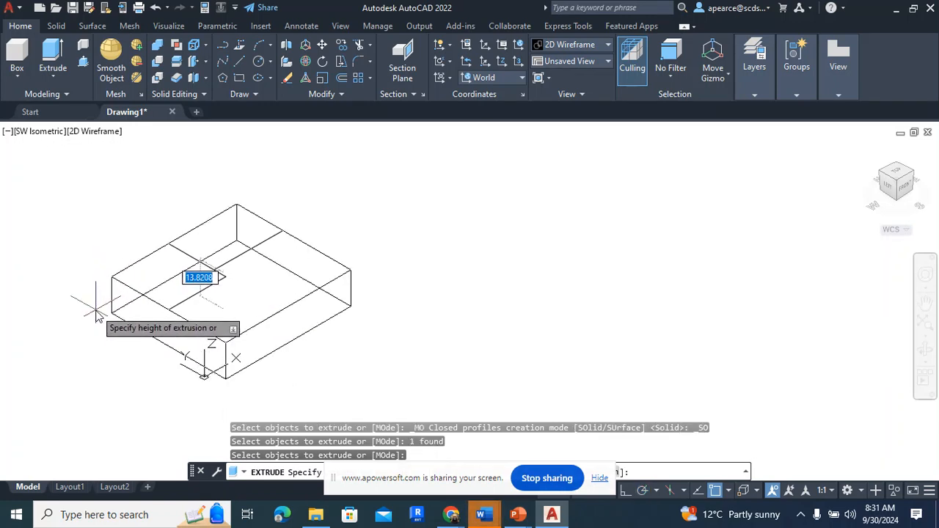
pyautogui.write('1')
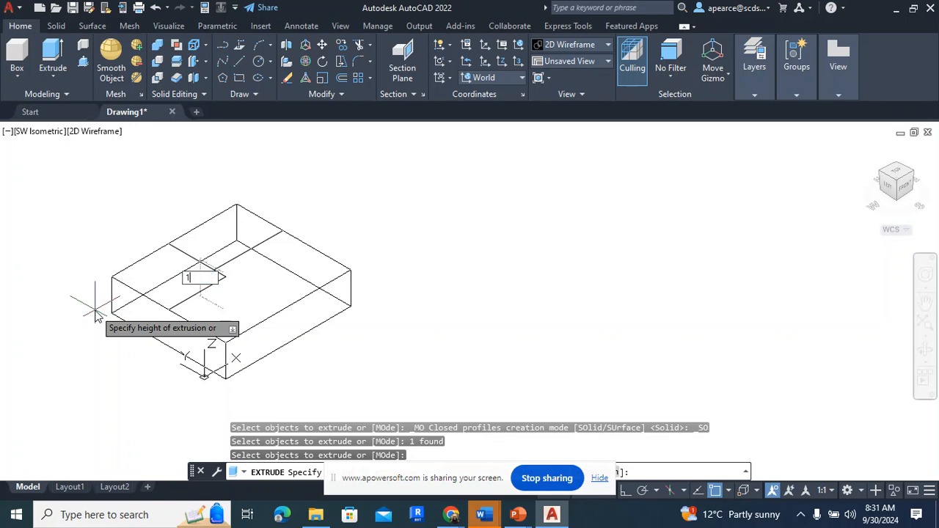
pyautogui.write('0')
pyautogui.press('Return')
# Change the visual style of the model to Shades of Gray.
pyautogui.scroll(3, 396, 330)
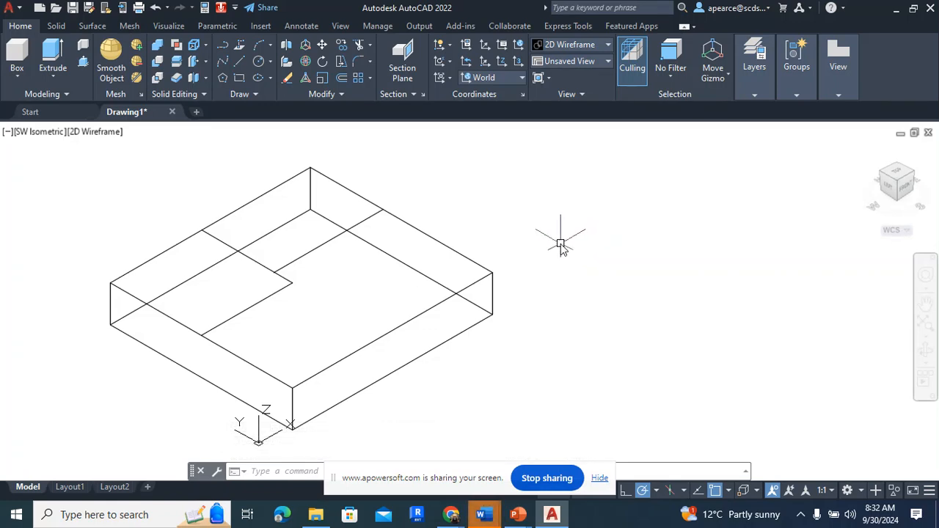
pyautogui.click(591, 45)
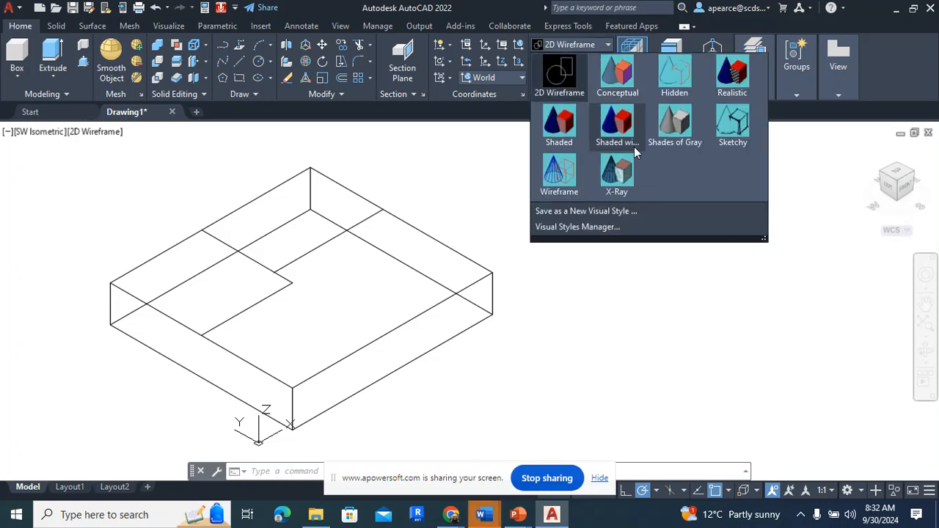
pyautogui.click(681, 134)
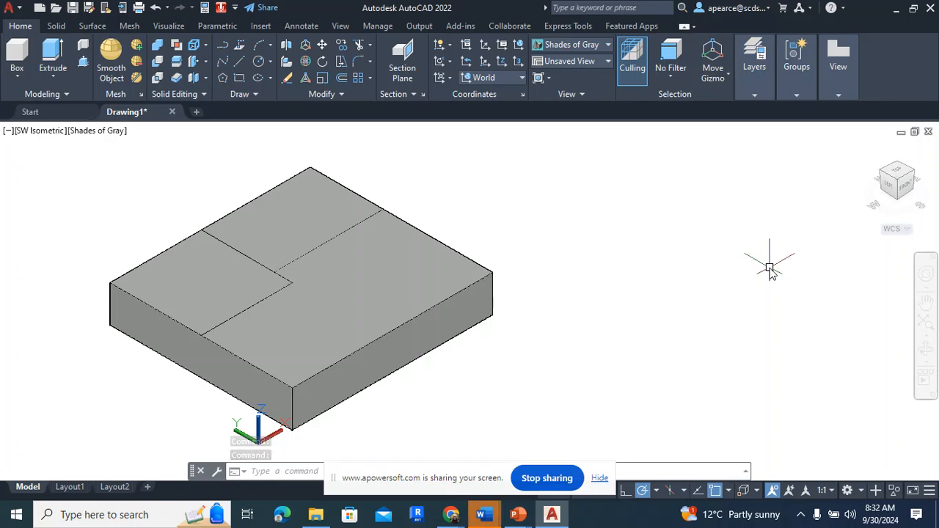
# Presspull the square corner area on the base's top face upward by 25 units.
pyautogui.click(84, 63)
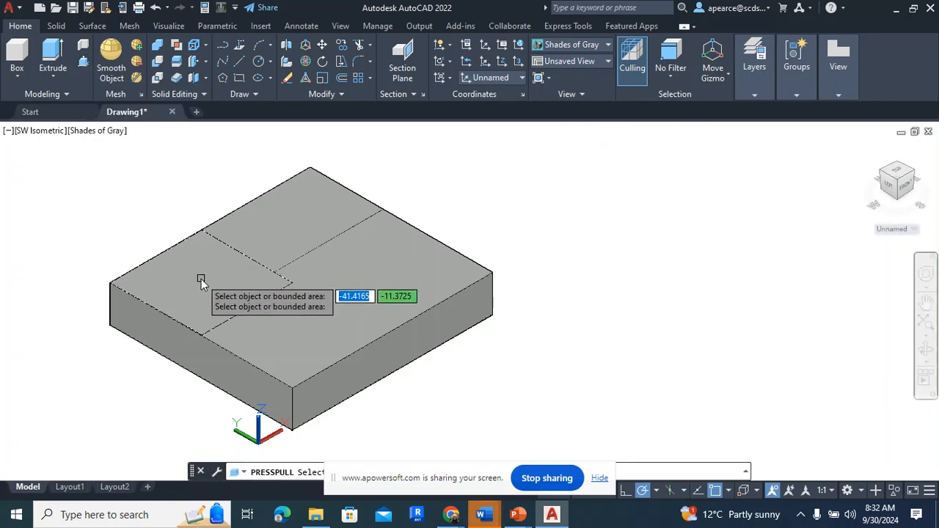
pyautogui.click(205, 286)
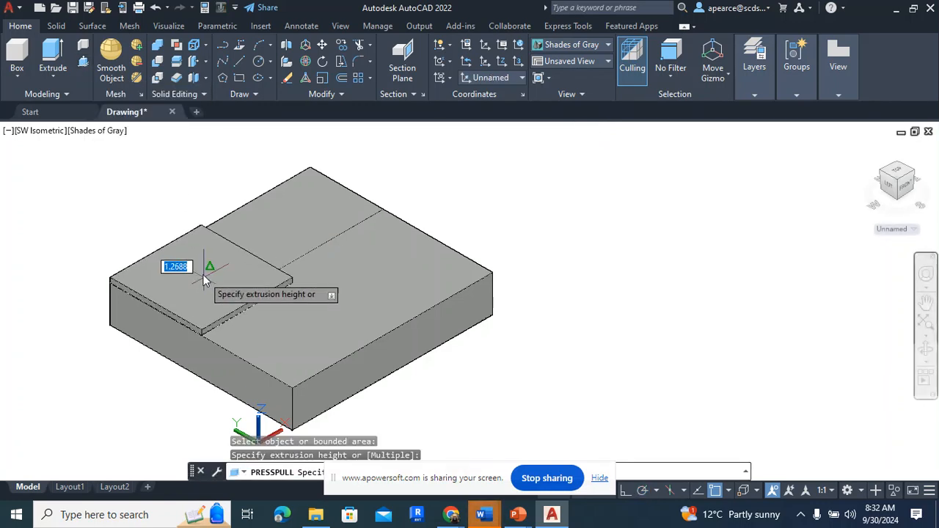
pyautogui.moveTo(184, 216); pyautogui.dragTo(204, 323, button='middle')
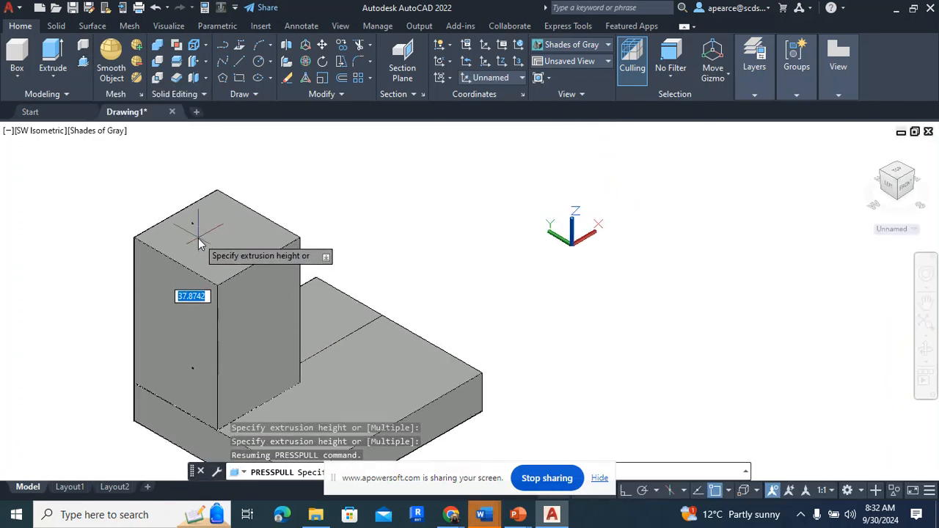
pyautogui.write('25')
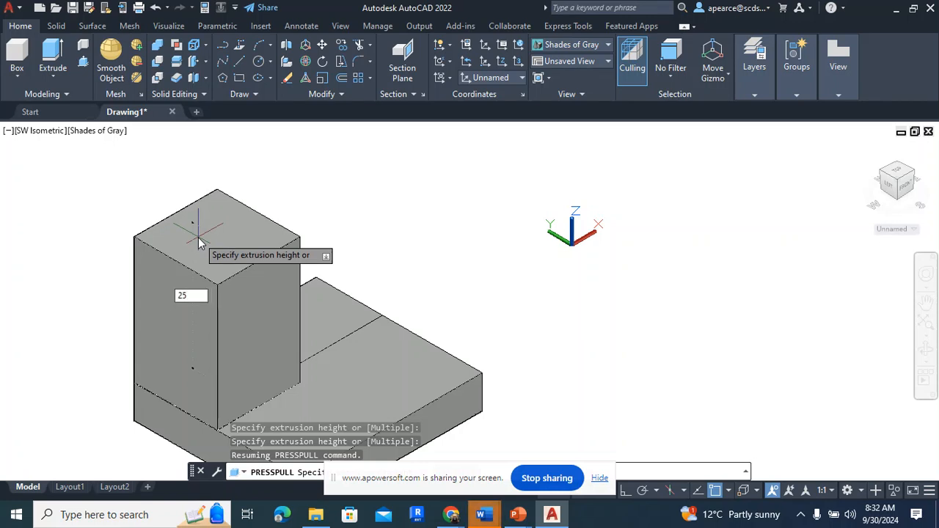
pyautogui.press('Return')
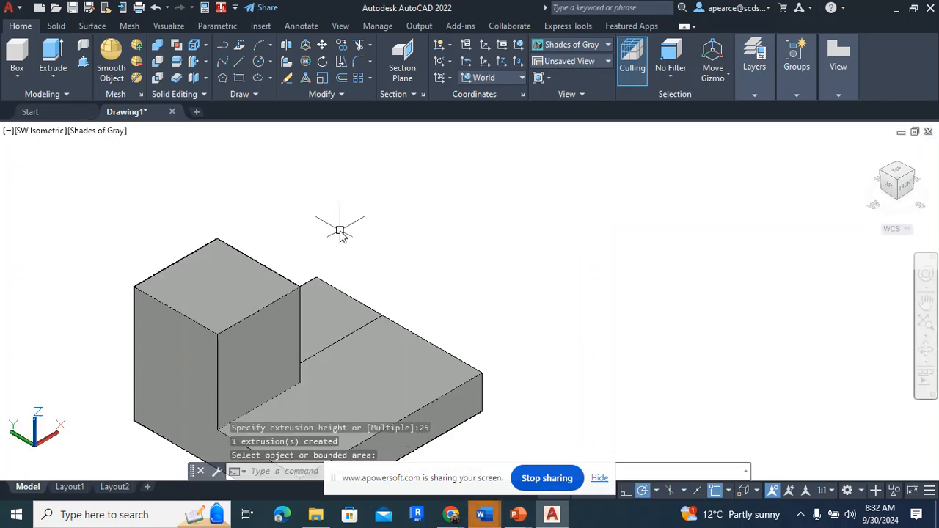
pyautogui.scroll(-2, 335, 242)
pyautogui.scroll(1, 352, 252)
pyautogui.scroll(-1, 359, 263)
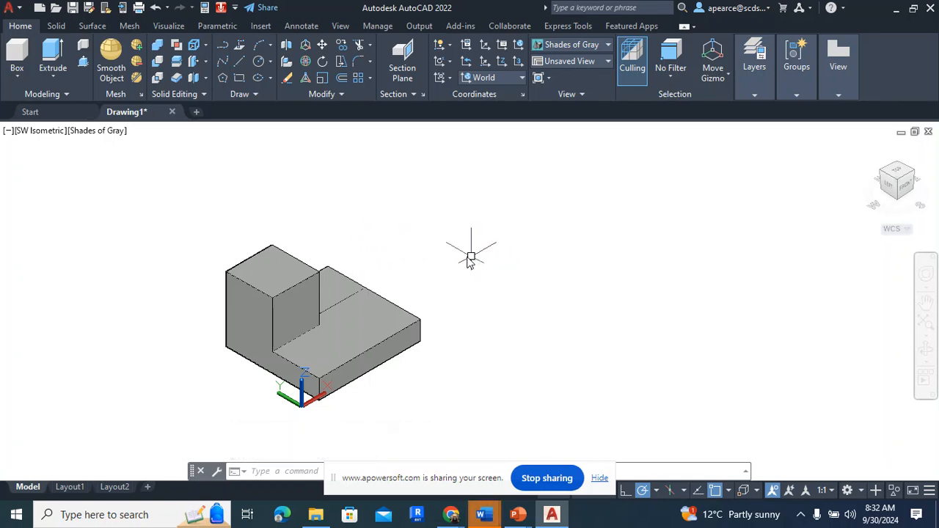
pyautogui.click(43, 132)
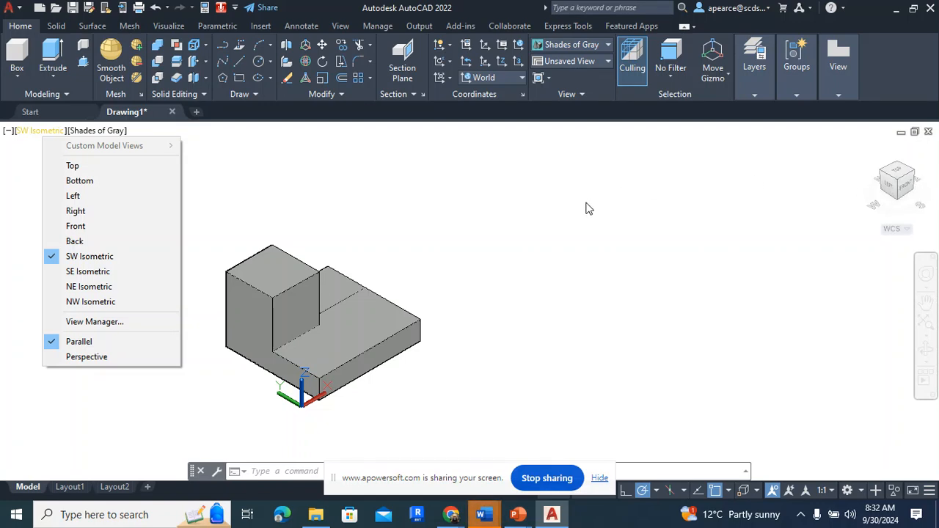
pyautogui.press('Escape')
pyautogui.press('Escape')
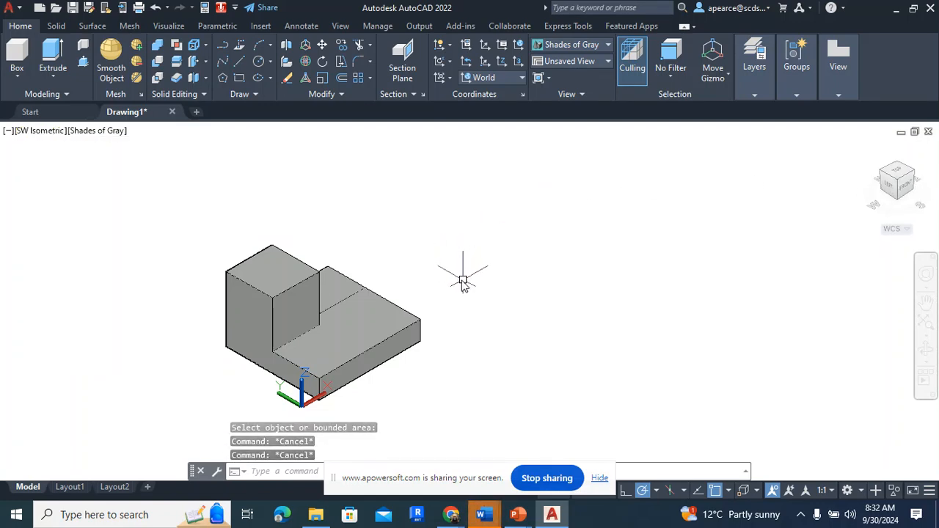
# Presspull the rear rectangular area beside the raised block upward by 5 units.
pyautogui.keyDown('shift'); pyautogui.moveTo(457, 269); pyautogui.dragTo(370, 275, button='middle'); pyautogui.keyUp('shift')
pyautogui.scroll(2, 446, 275)
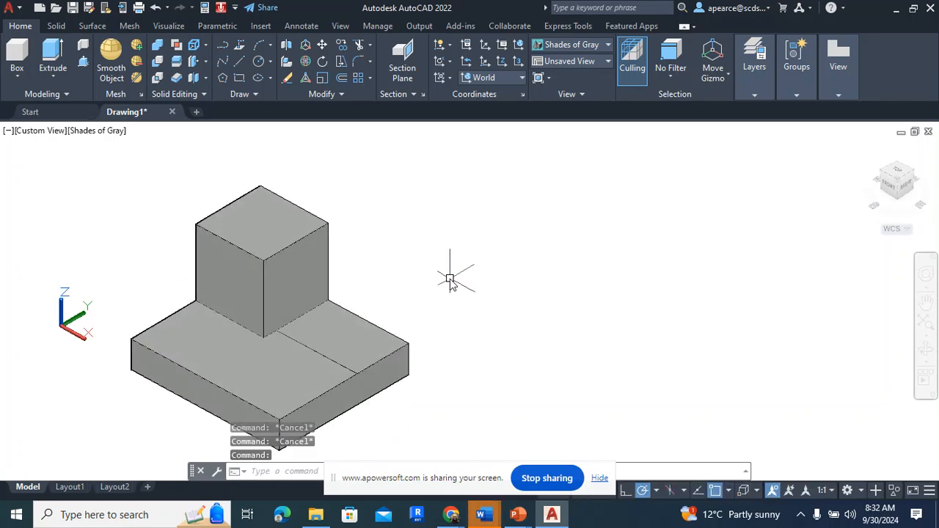
pyautogui.click(83, 62)
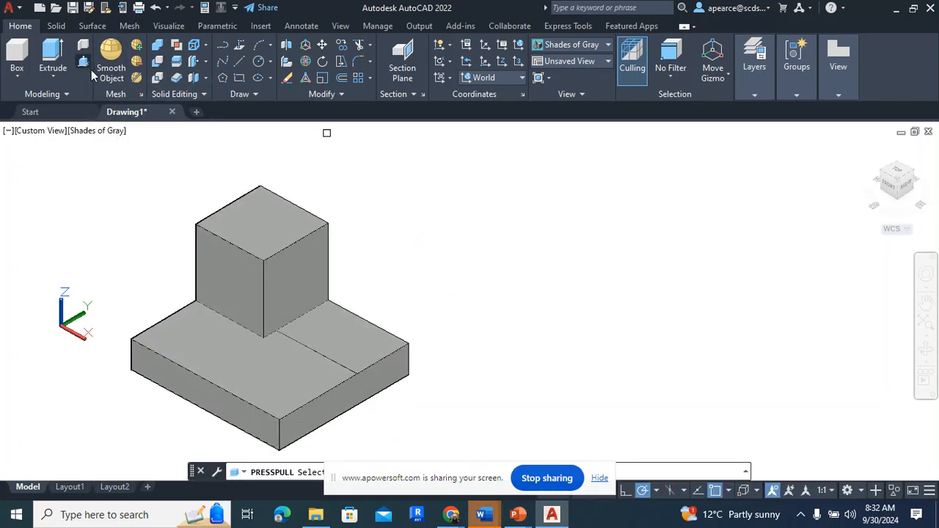
pyautogui.click(343, 336)
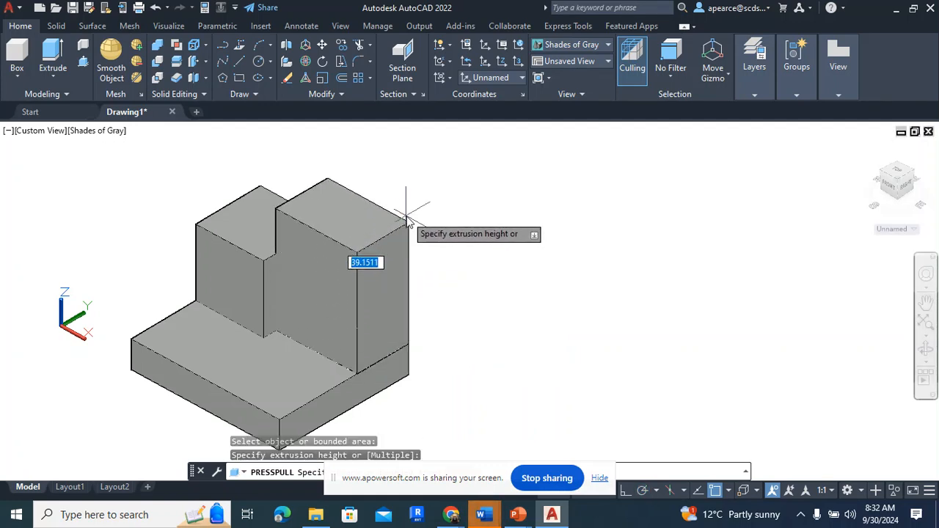
pyautogui.write('5')
pyautogui.press('Return')
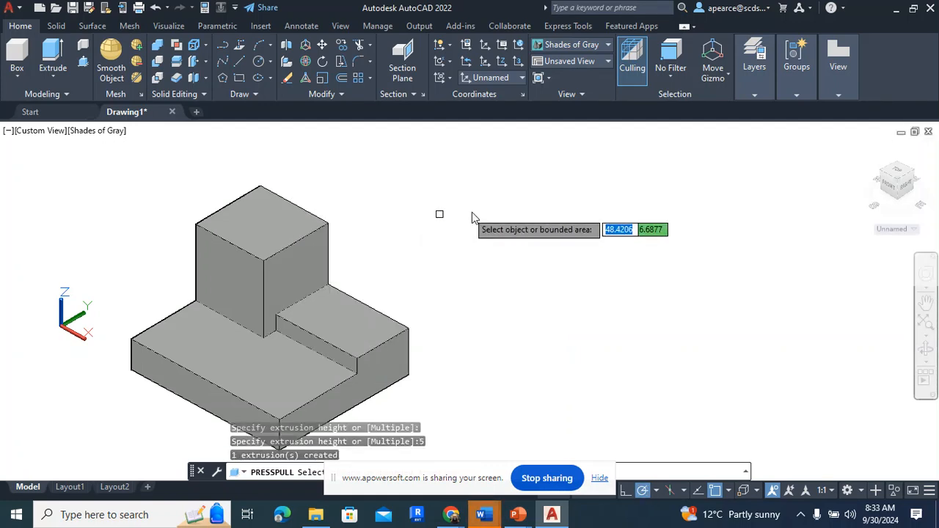
pyautogui.scroll(3, 504, 283)
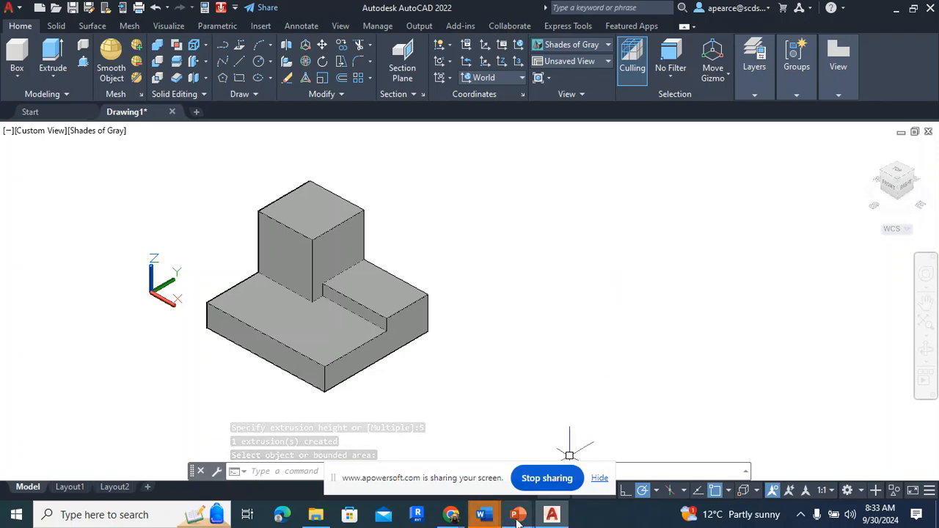
pyautogui.moveTo(451, 514)
pyautogui.click(394, 465)
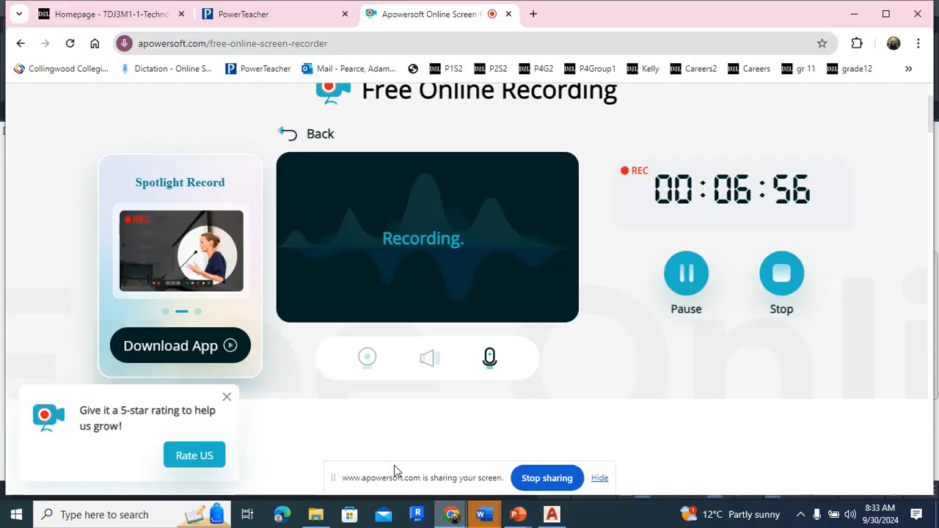